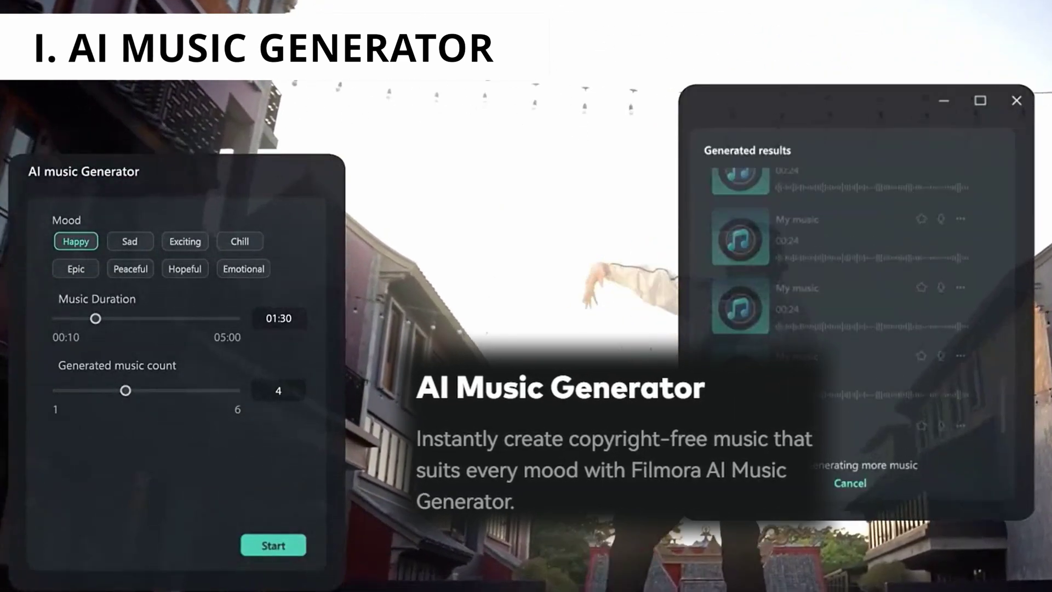
Preview the first generated music track shown in the intro.
{"action": "left_click", "coordinate": [898, 252]}
{"action": "left_click", "coordinate": [1005, 396]}
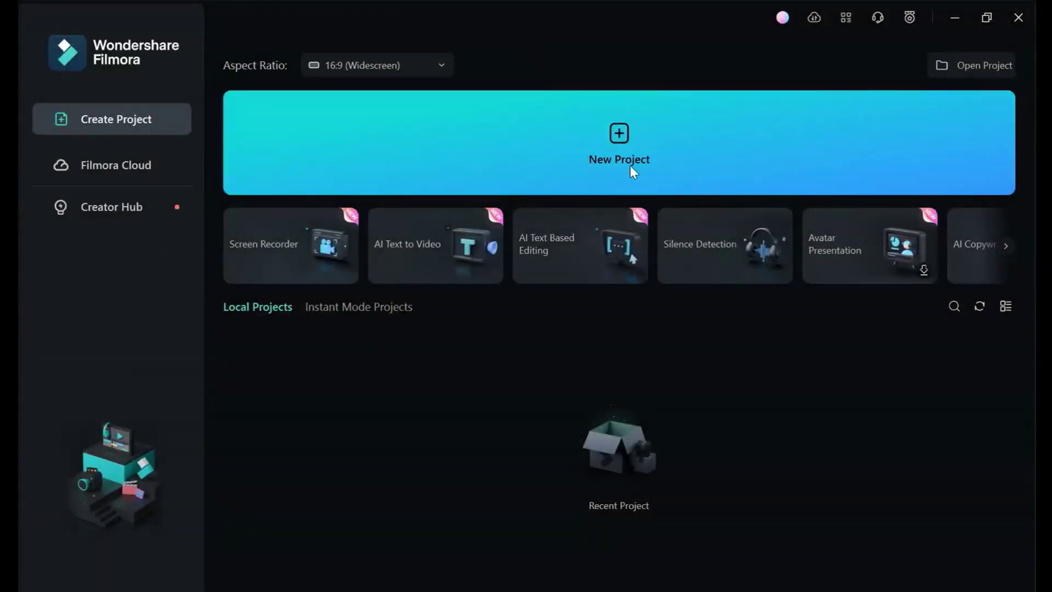
Start a new project and launch the AI Music generator from the Audio tools.
{"action": "left_click", "coordinate": [620, 142]}
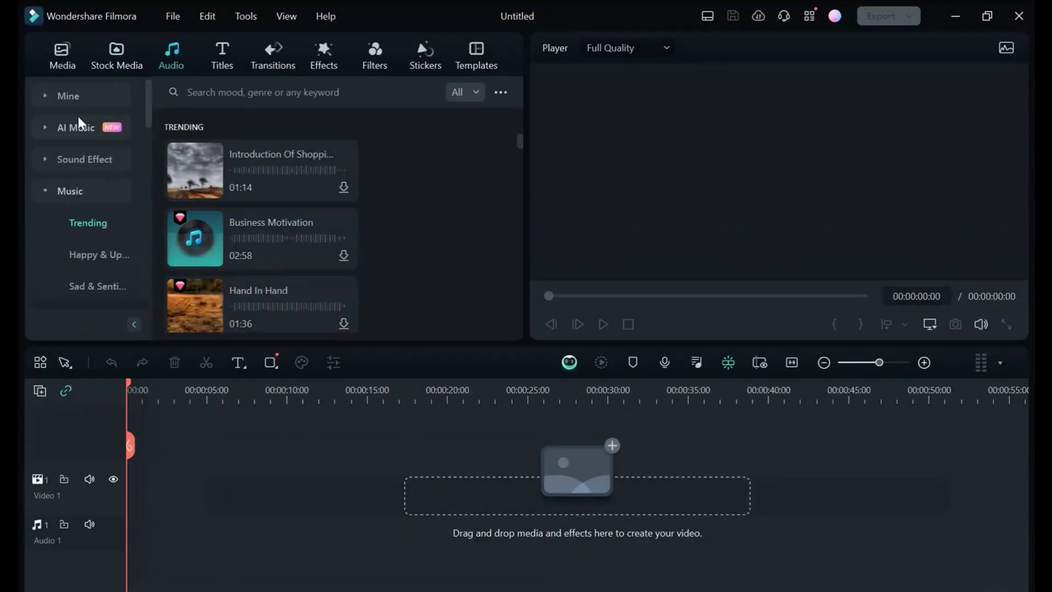
{"action": "left_click", "coordinate": [78, 126]}
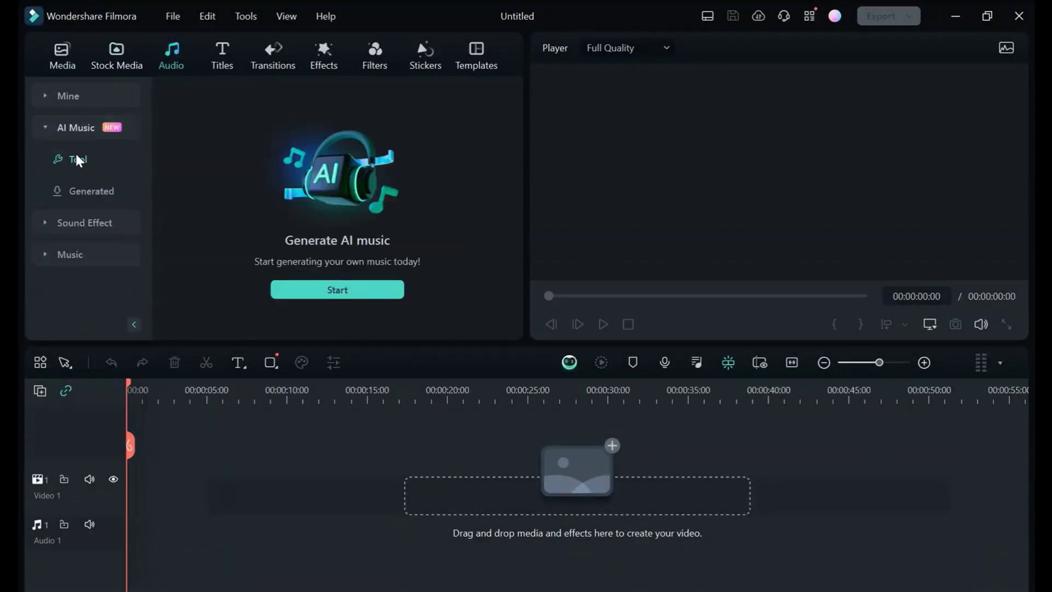
{"action": "left_click", "coordinate": [328, 289]}
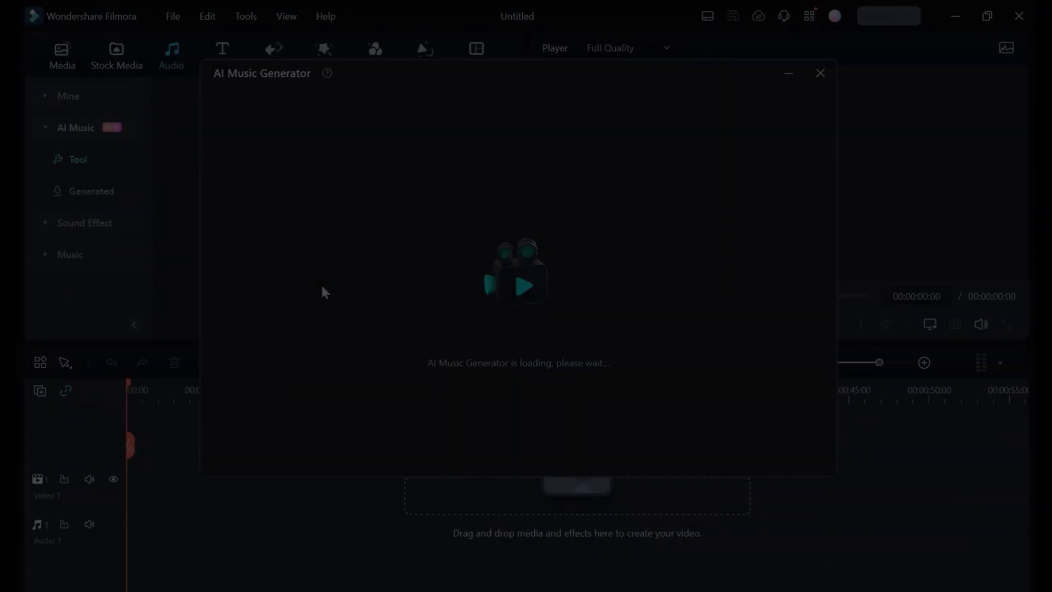
{"action": "left_click", "coordinate": [418, 115]}
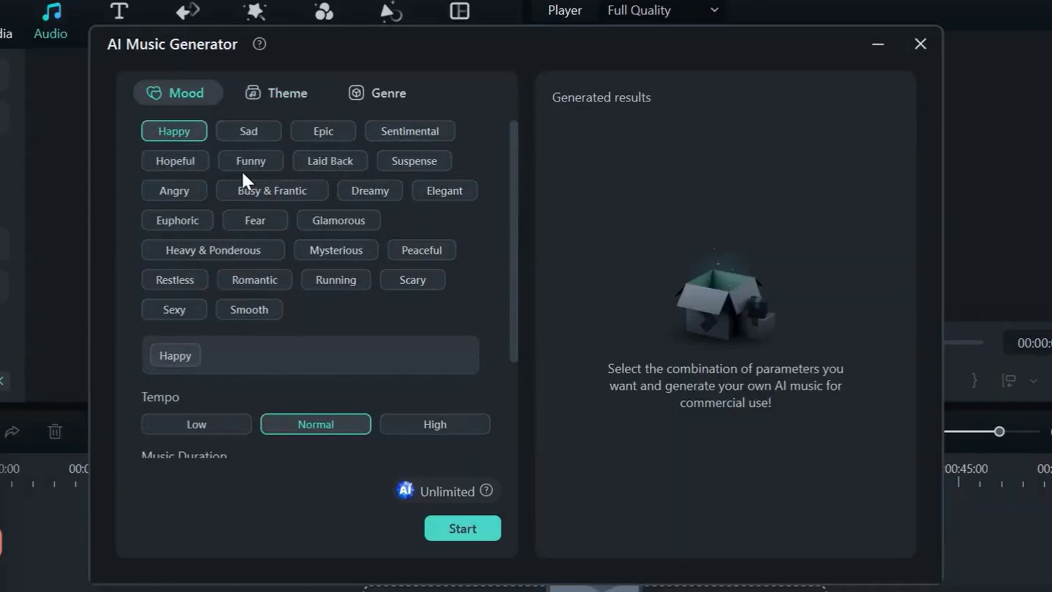
Generate three 00:20 Happy, Cinematic, Beats tracks at Normal tempo and play track 001.
{"action": "left_click", "coordinate": [283, 99]}
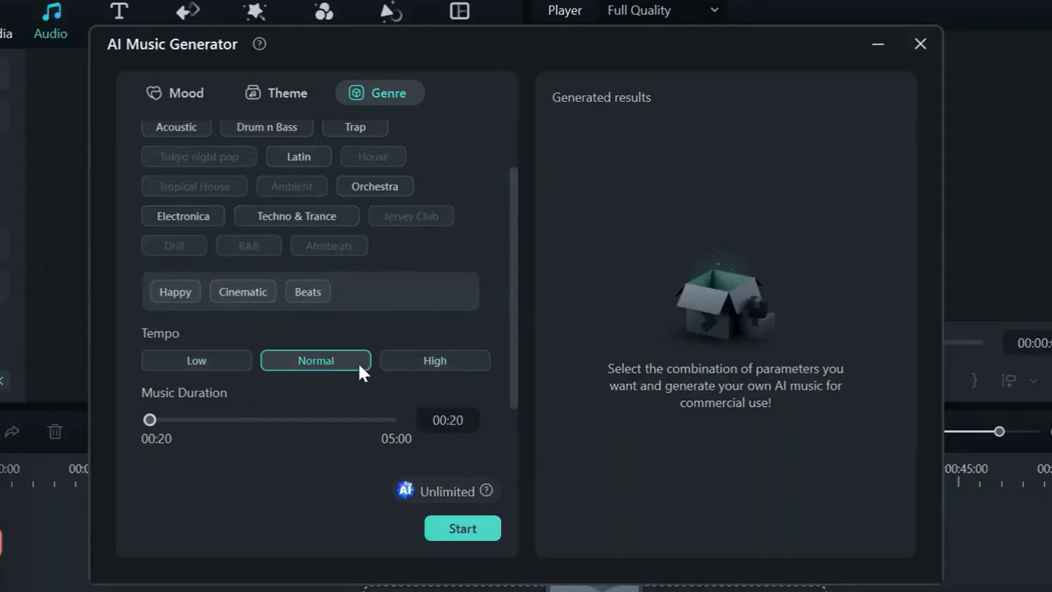
{"action": "scroll", "coordinate": [358, 368], "scroll_direction": "down", "scroll_amount": 2}
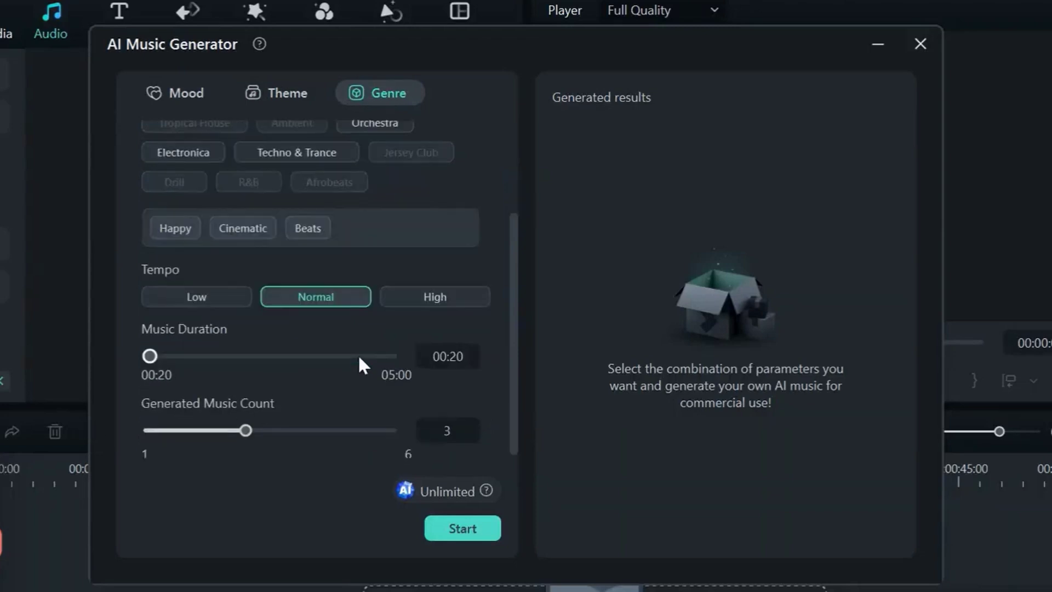
{"action": "left_click", "coordinate": [464, 529]}
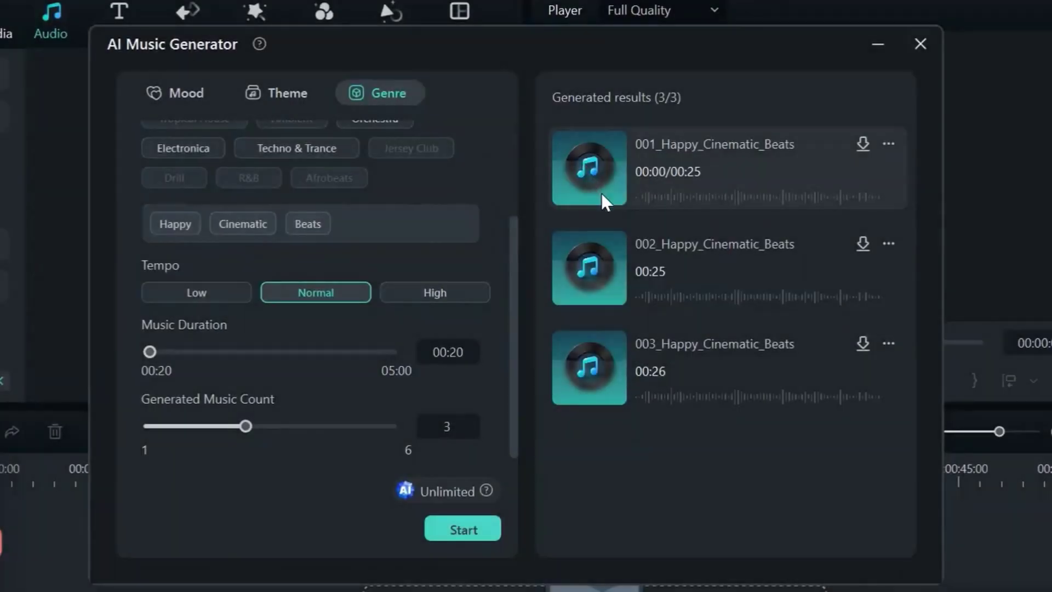
{"action": "left_click", "coordinate": [601, 193]}
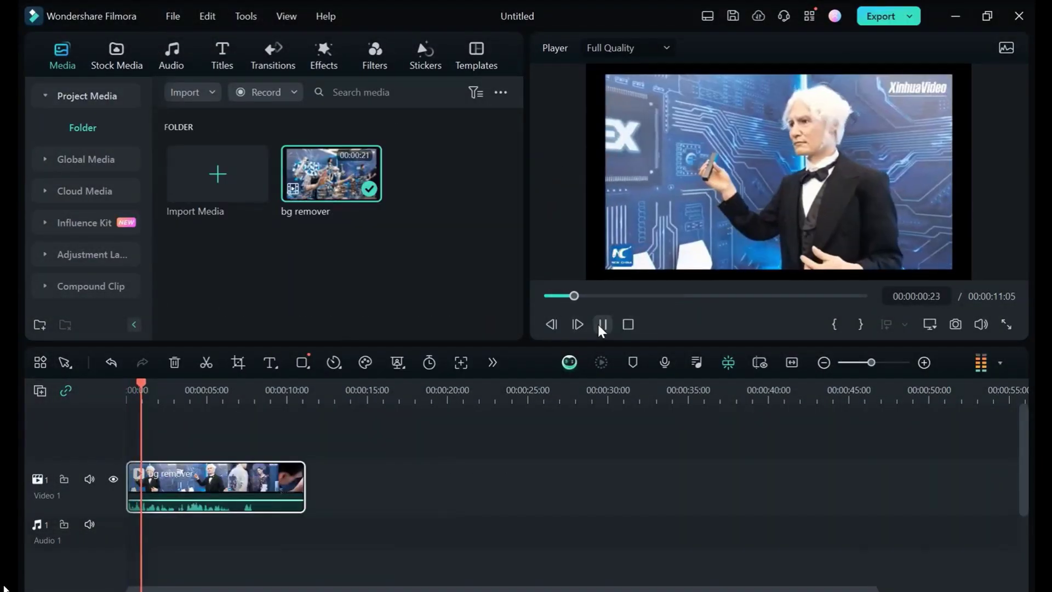
Apply AI Portrait to the bg remover clip and play it to check the cutout.
{"action": "left_click", "coordinate": [599, 323]}
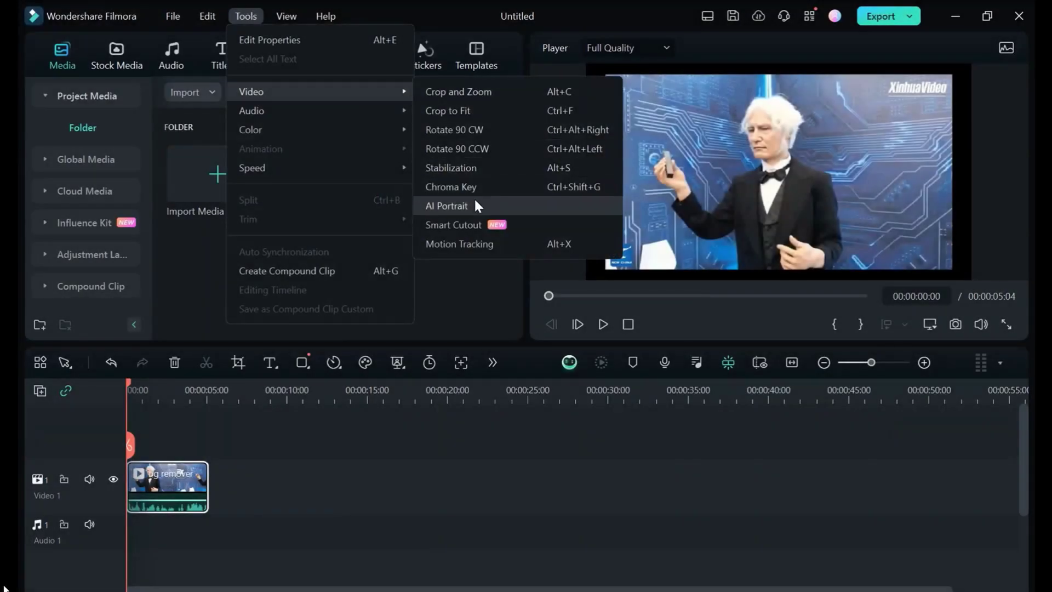
{"action": "left_click", "coordinate": [475, 203]}
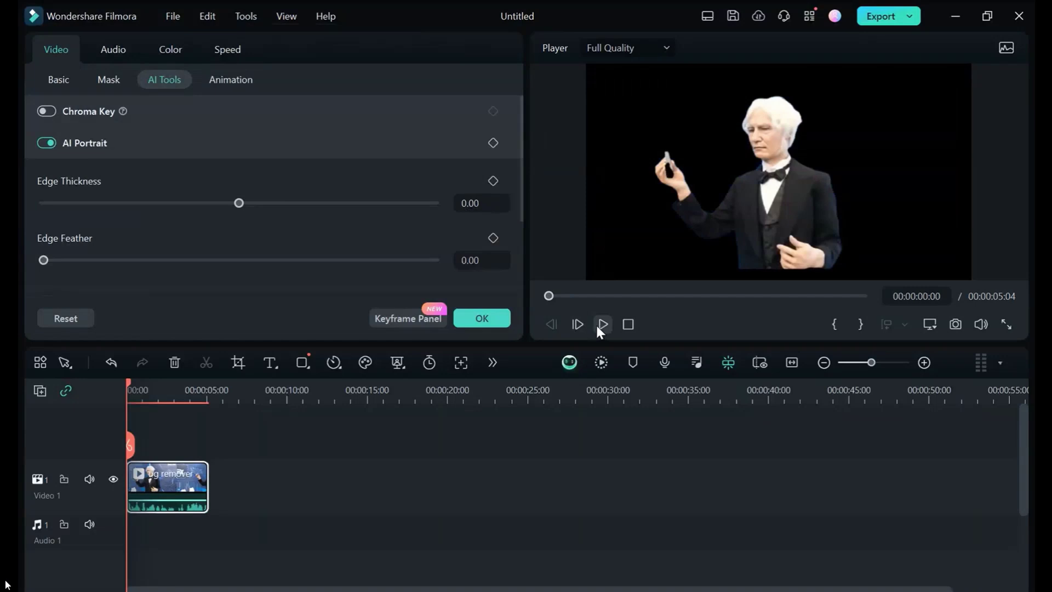
{"action": "left_click", "coordinate": [599, 325]}
Play the clip with its original background for a before/after comparison.
{"action": "left_click", "coordinate": [602, 324]}
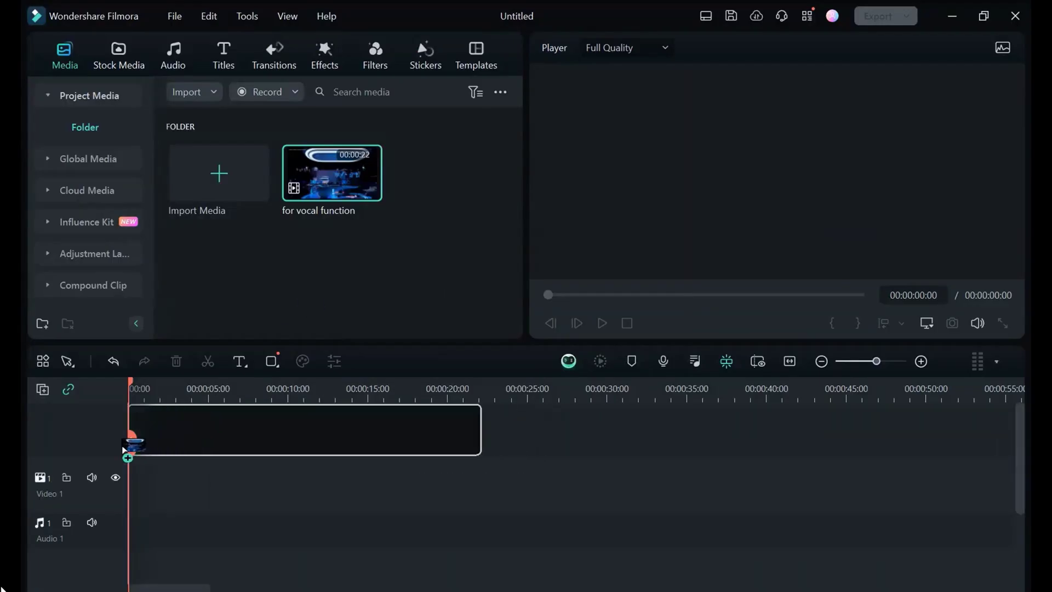
Split the 'for vocal function' clip with AI Vocal Remover and play the voice track from the start.
{"action": "left_click_drag", "start_coordinate": [125, 450], "coordinate": [129, 457]}
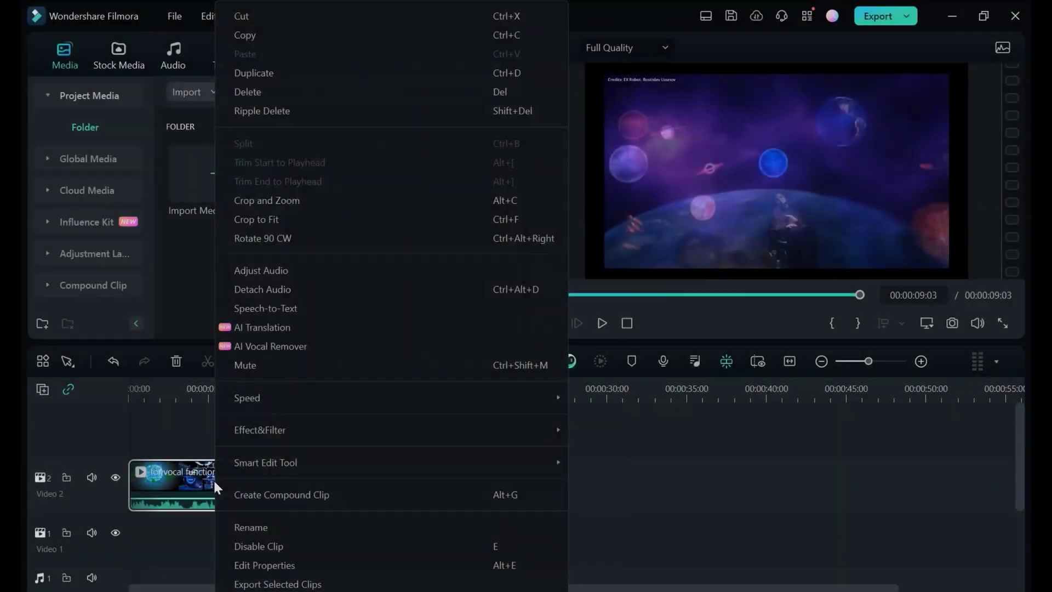
{"action": "left_click", "coordinate": [297, 345]}
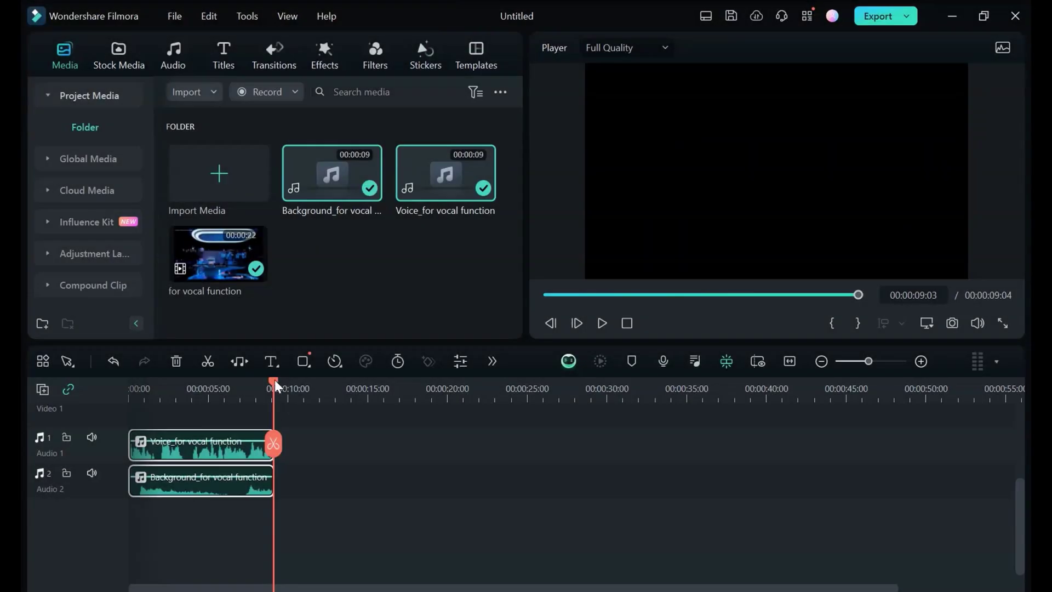
{"action": "left_click", "coordinate": [167, 390]}
{"action": "left_click_drag", "start_coordinate": [167, 390], "coordinate": [109, 402]}
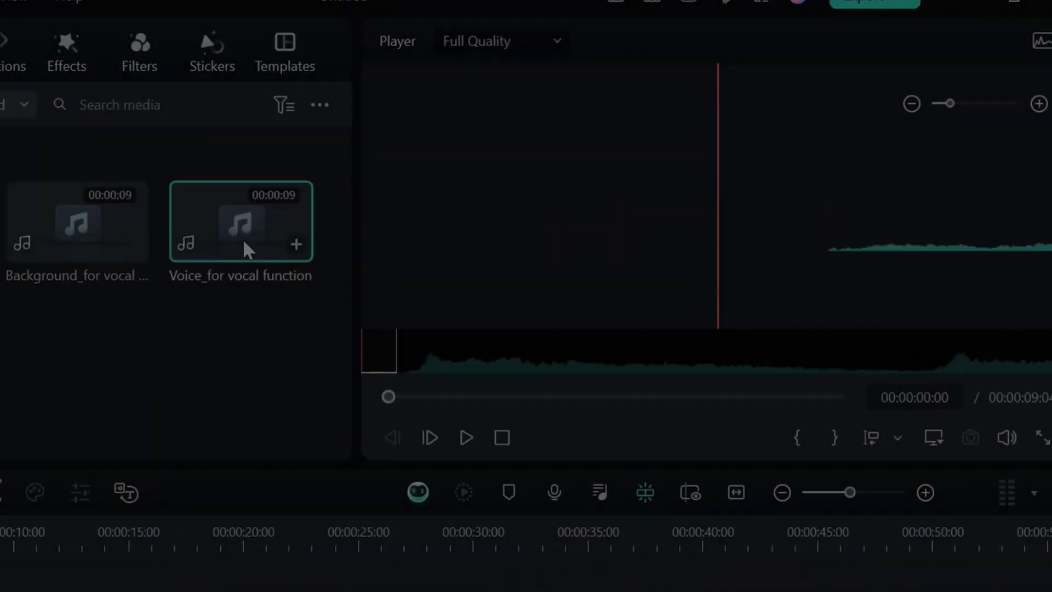
{"action": "key", "text": "space"}
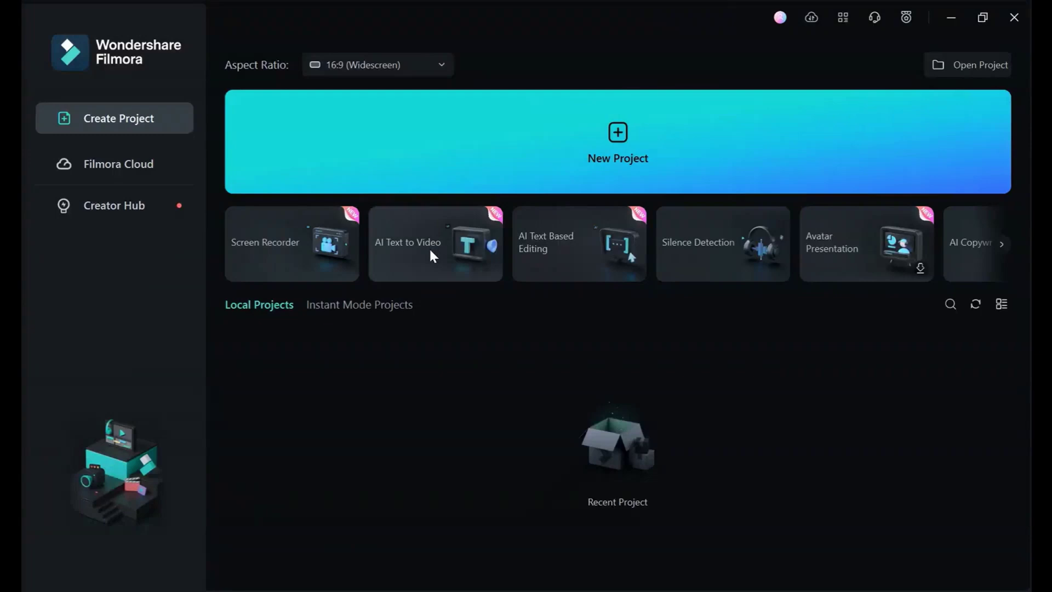
Paste the prepared script into AI Text to Video with English (US) as the voice language.
{"action": "left_click", "coordinate": [430, 253]}
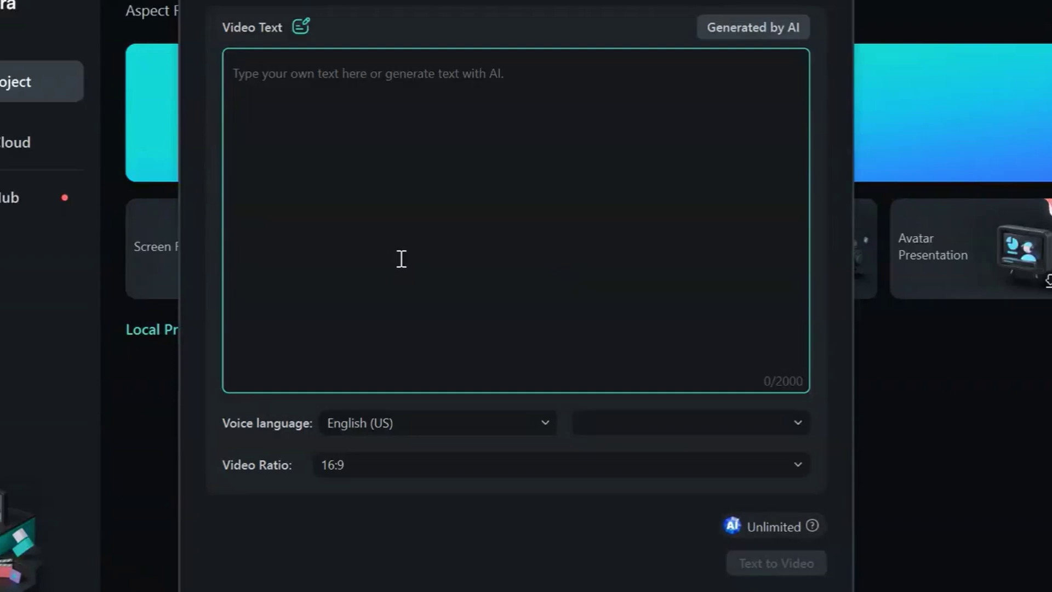
{"action": "type", "text": "\"Introducing artificial intelligence, the cutting-edge artificial intelligence system that will transform your business. Harnessing the power of machine learning and deep neural networks, AI delivers intelligent automation, predictive analytics, and data-driven insights to drive your organization to new heights of productivity and innovation.\""}
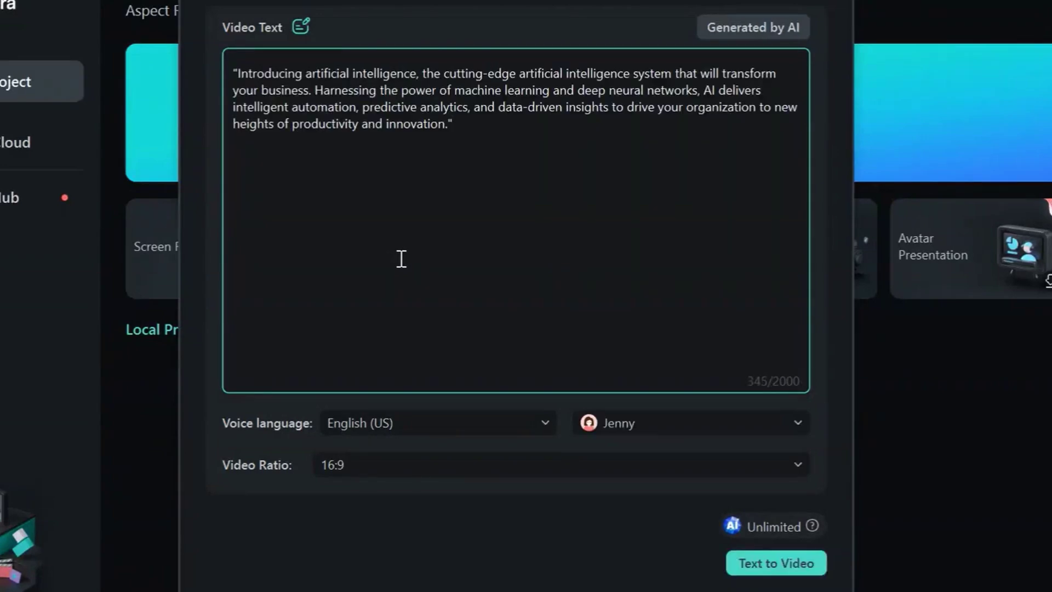
{"action": "left_click", "coordinate": [506, 421]}
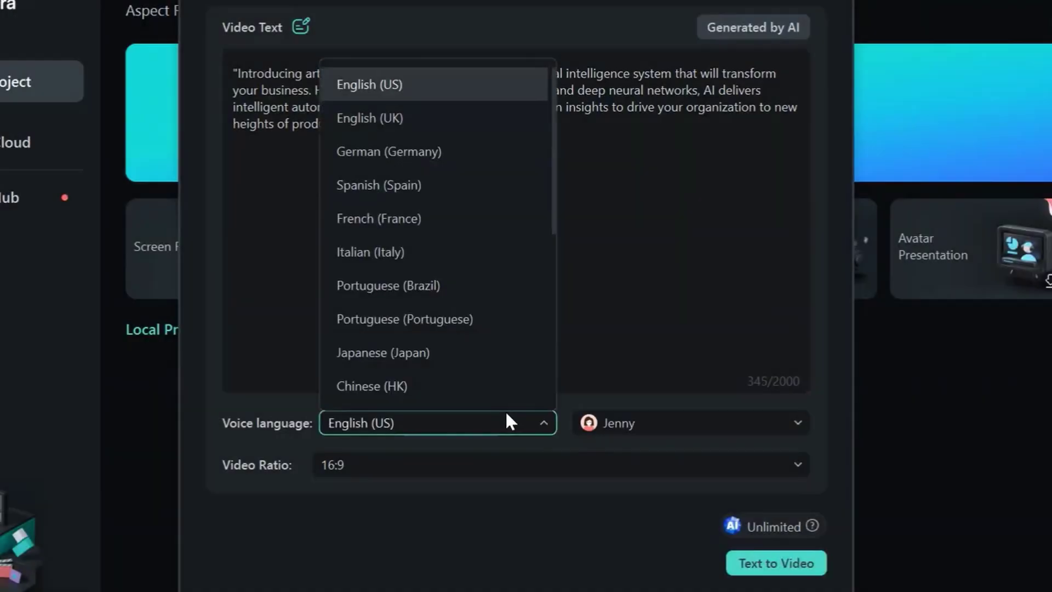
{"action": "scroll", "coordinate": [458, 136], "scroll_direction": "down", "scroll_amount": 1}
{"action": "scroll", "coordinate": [460, 193], "scroll_direction": "up", "scroll_amount": 1}
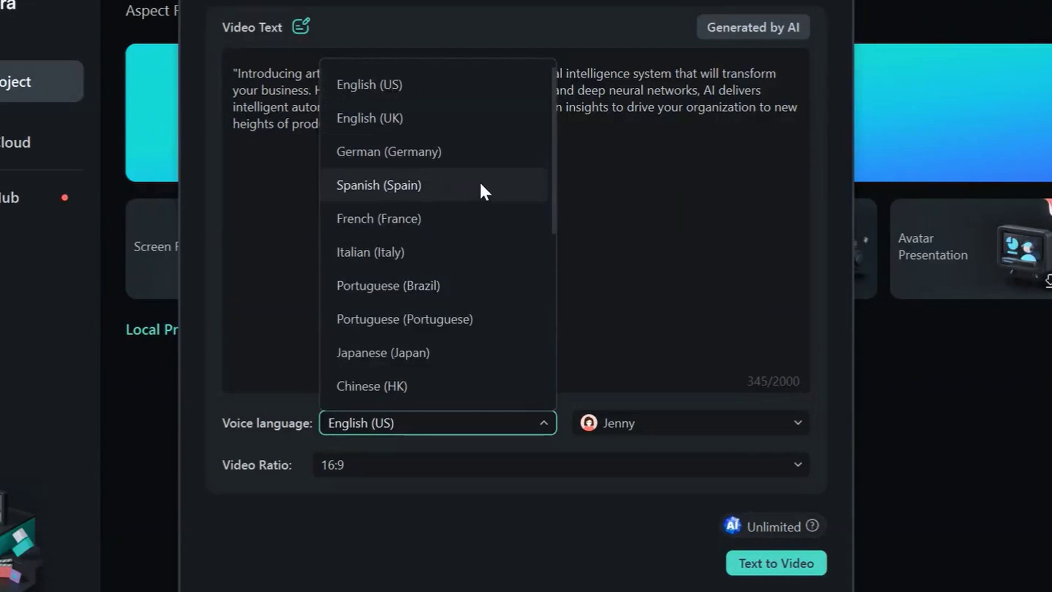
{"action": "left_click", "coordinate": [485, 81]}
Choose the Davis narrator voice and 16:9 ratio, then generate the video.
{"action": "left_click", "coordinate": [765, 426]}
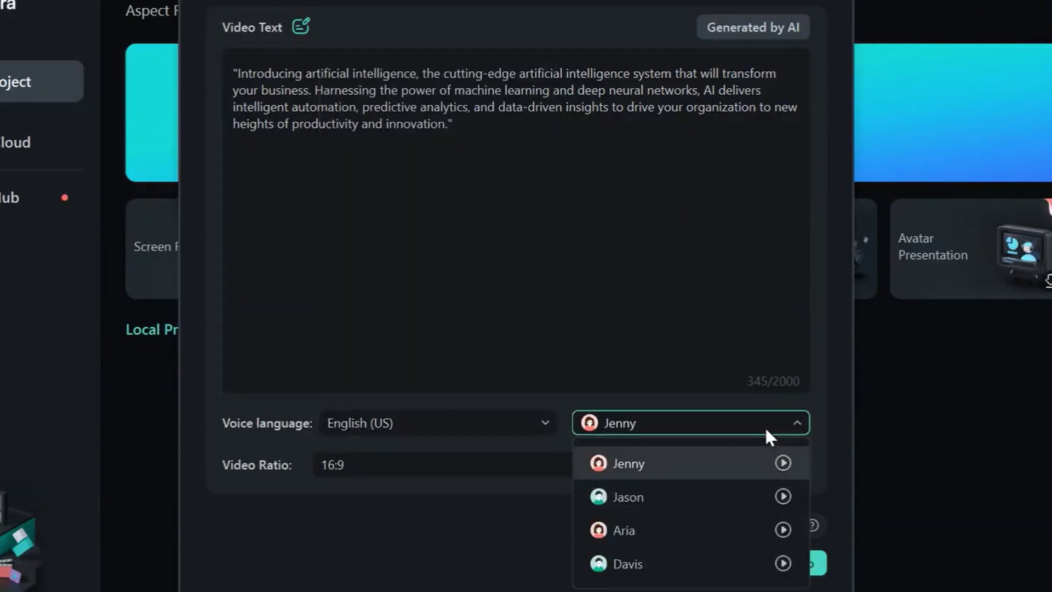
{"action": "left_click", "coordinate": [711, 555]}
{"action": "left_click", "coordinate": [785, 465]}
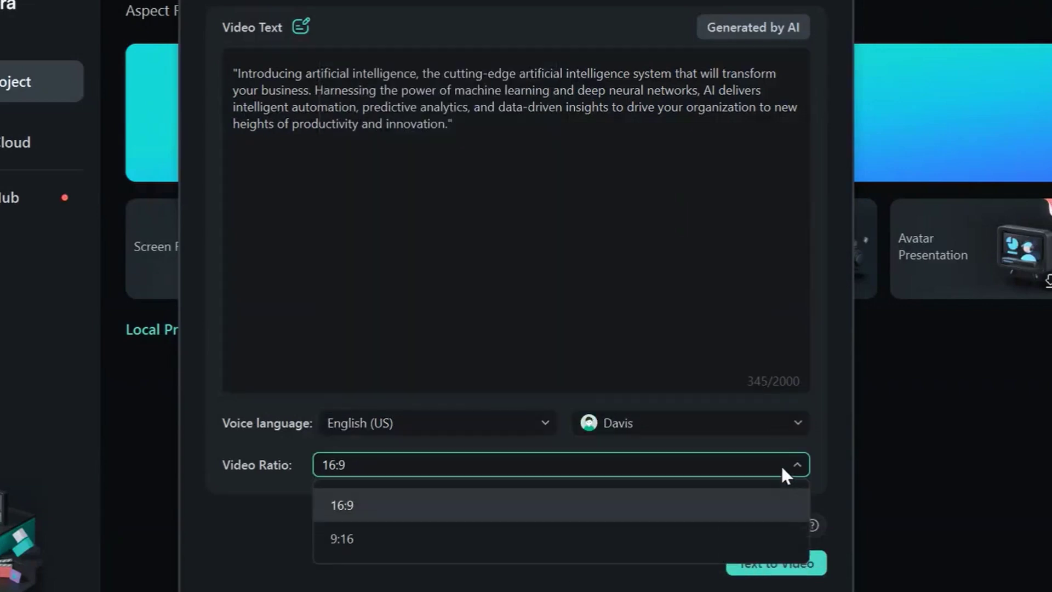
{"action": "left_click", "coordinate": [783, 501]}
{"action": "left_click", "coordinate": [778, 563]}
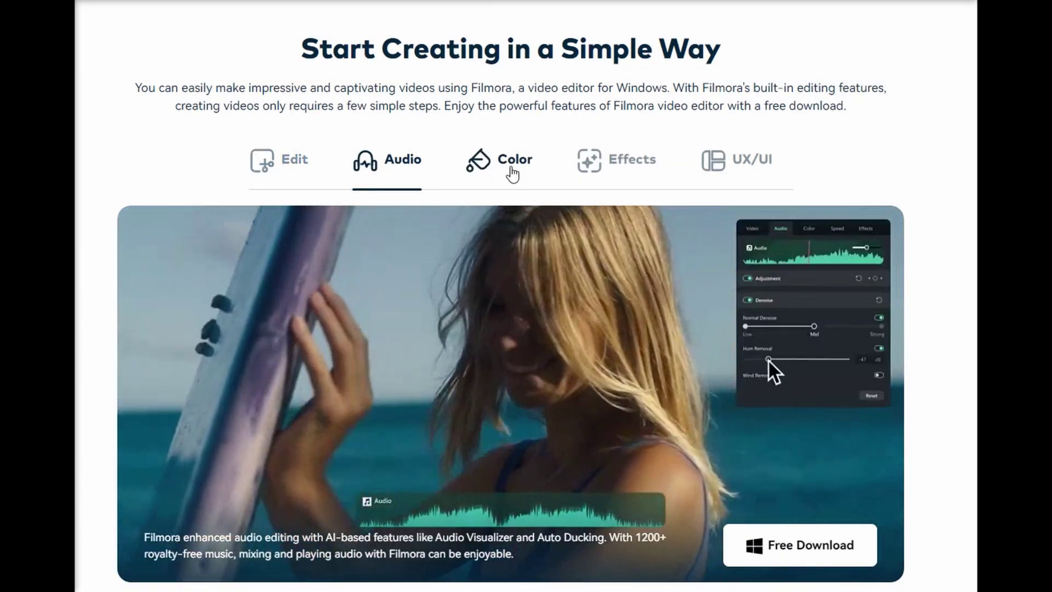
View the Color grading feature demo on the Filmora web page.
{"action": "left_click", "coordinate": [512, 173]}
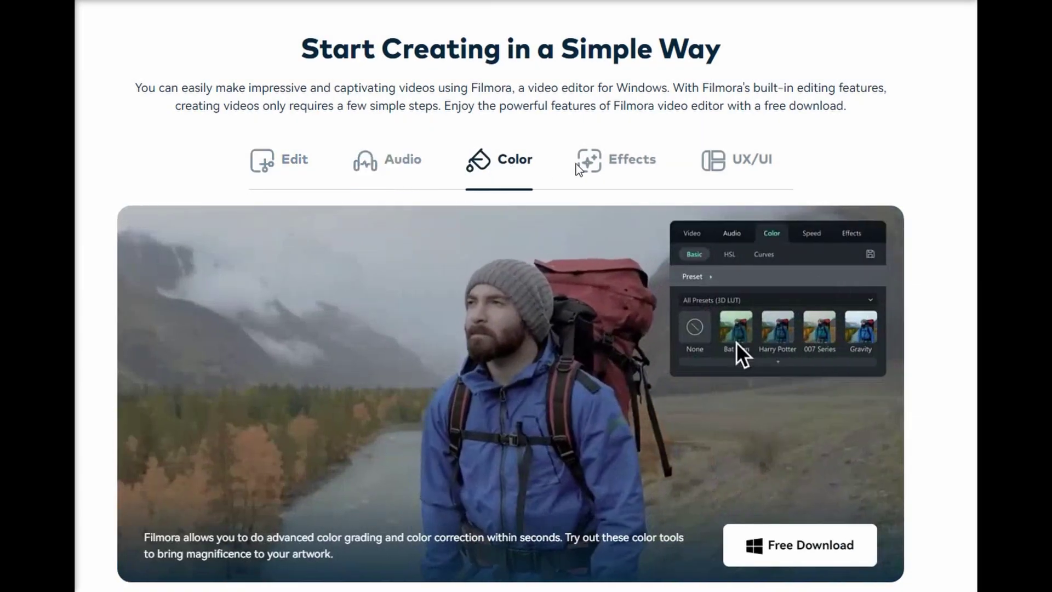